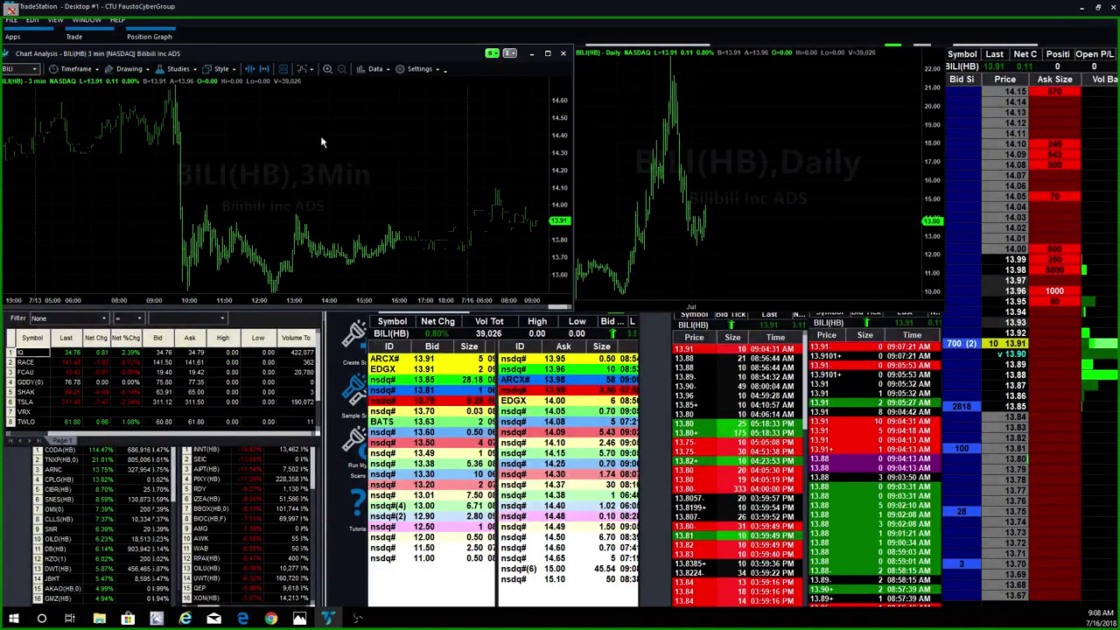
Load the symbol PIXY into the linked intraday and daily charts, followed by BIOC, to review their price action.
type("pi")
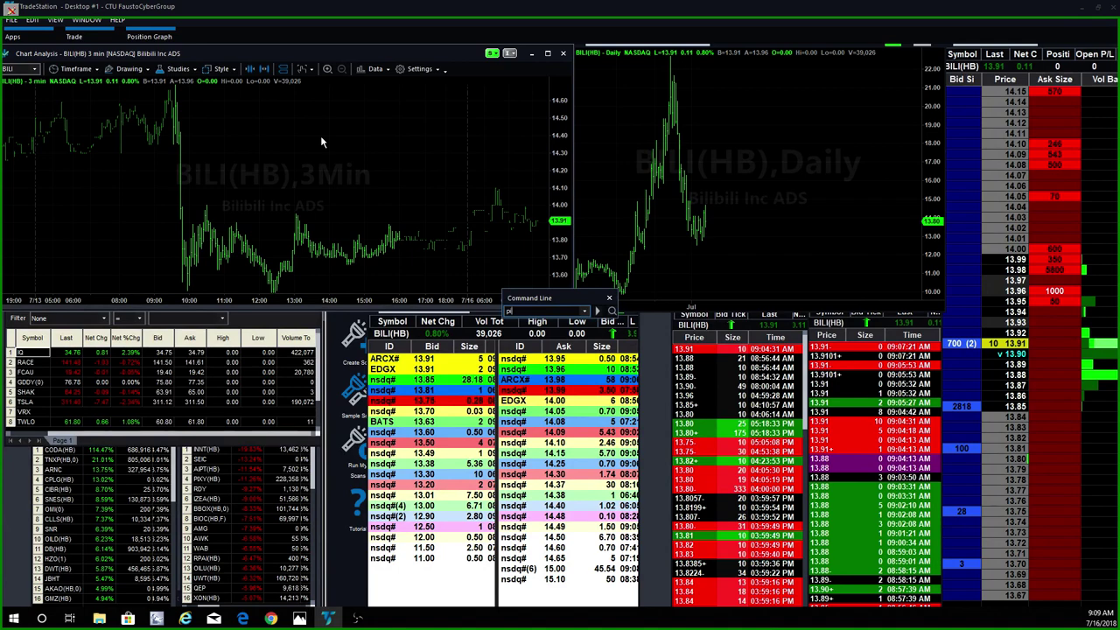
type("xy")
key("Return")
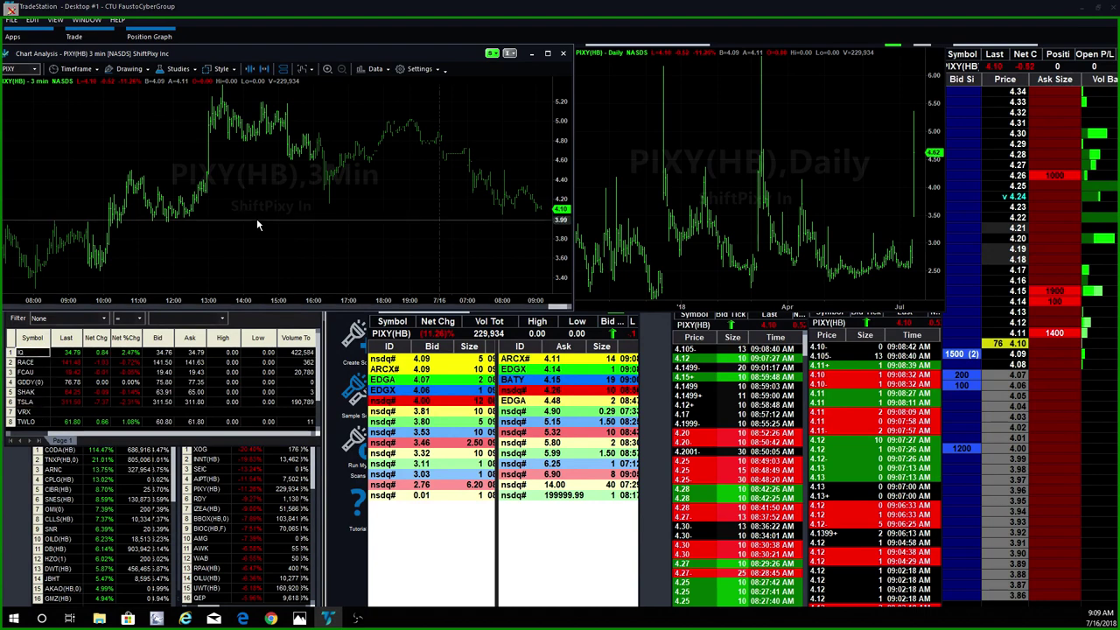
type("BIOC")
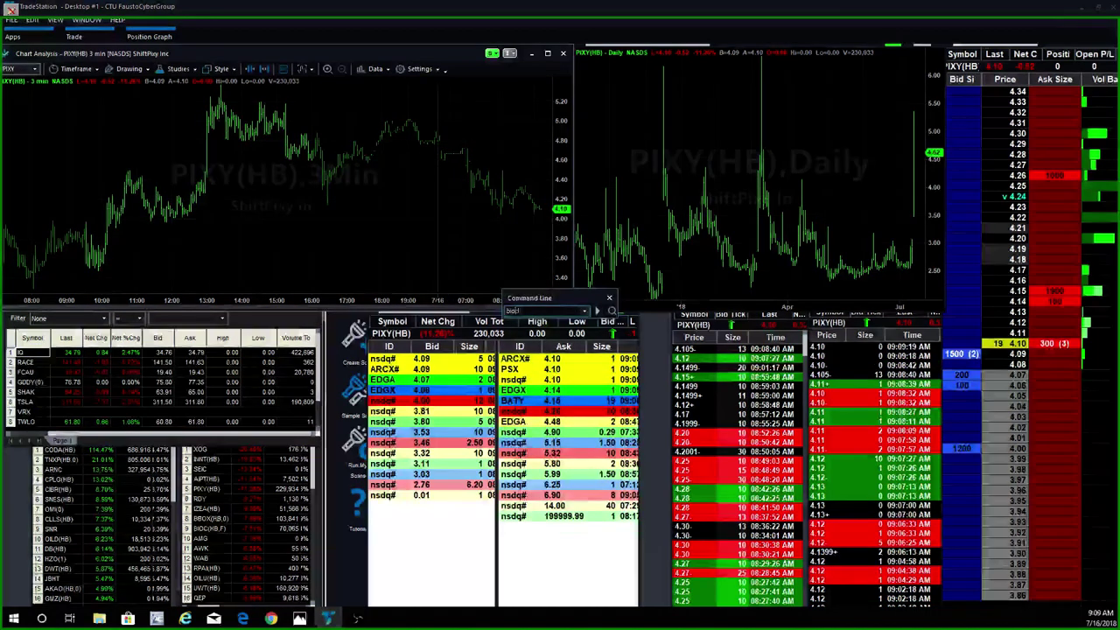
key("Return")
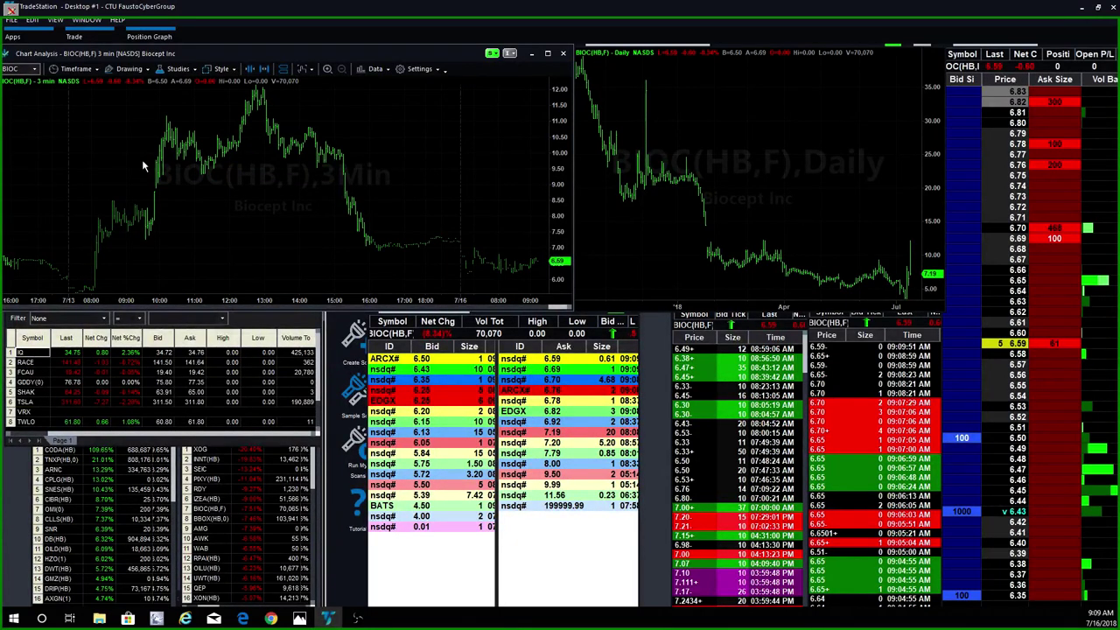
Load the Intelsat symbol I into the linked charts, followed by CSCO, to review both stocks.
type("I")
key("Return")
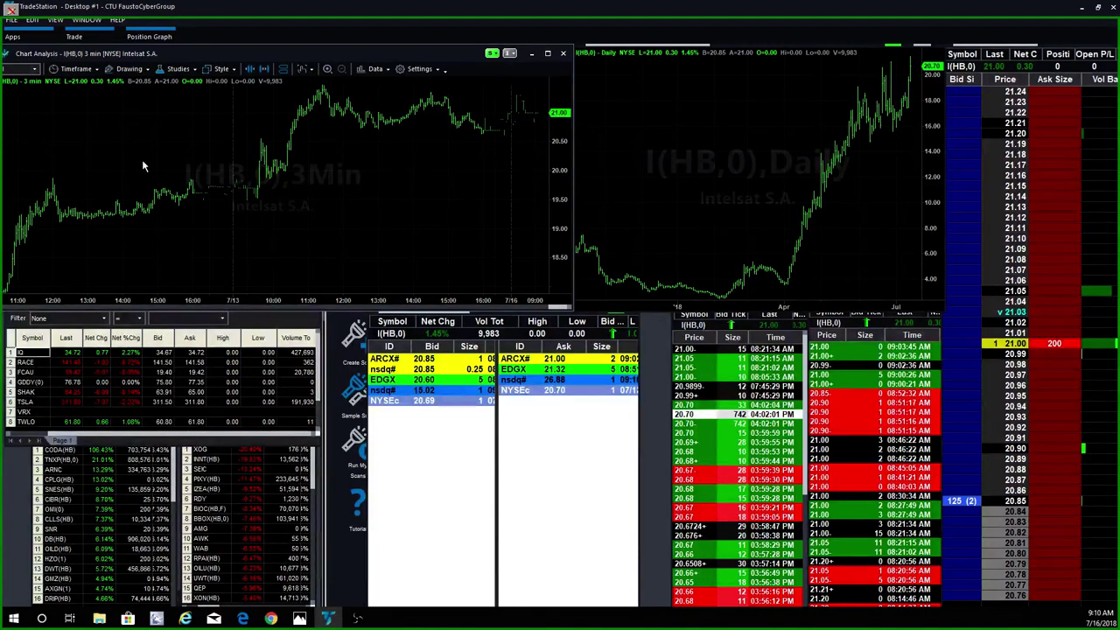
type("CSCO")
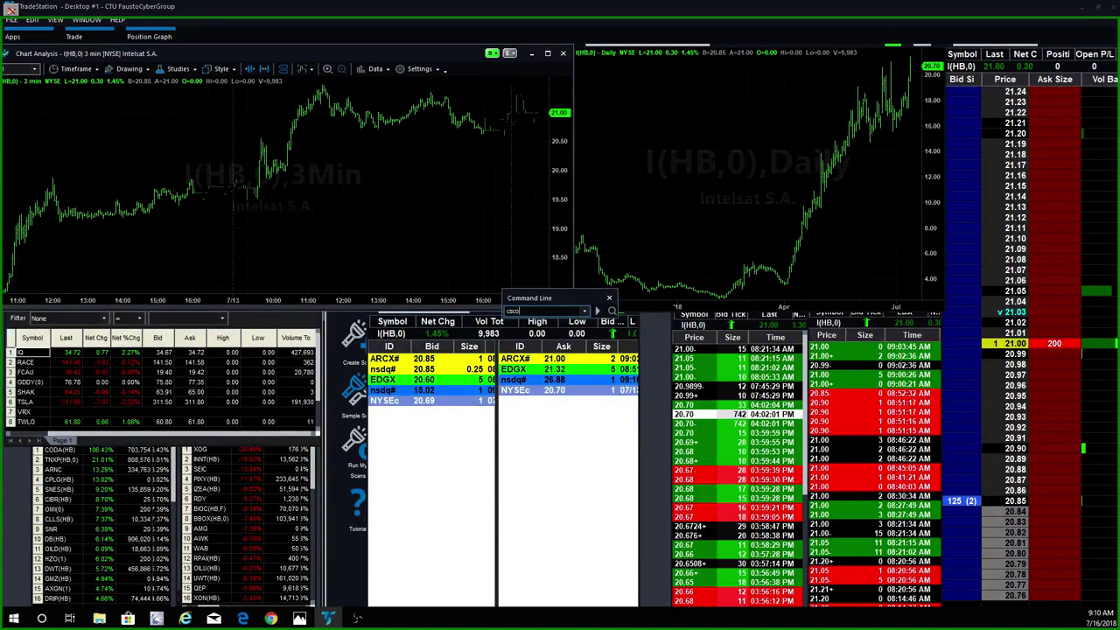
key("Return")
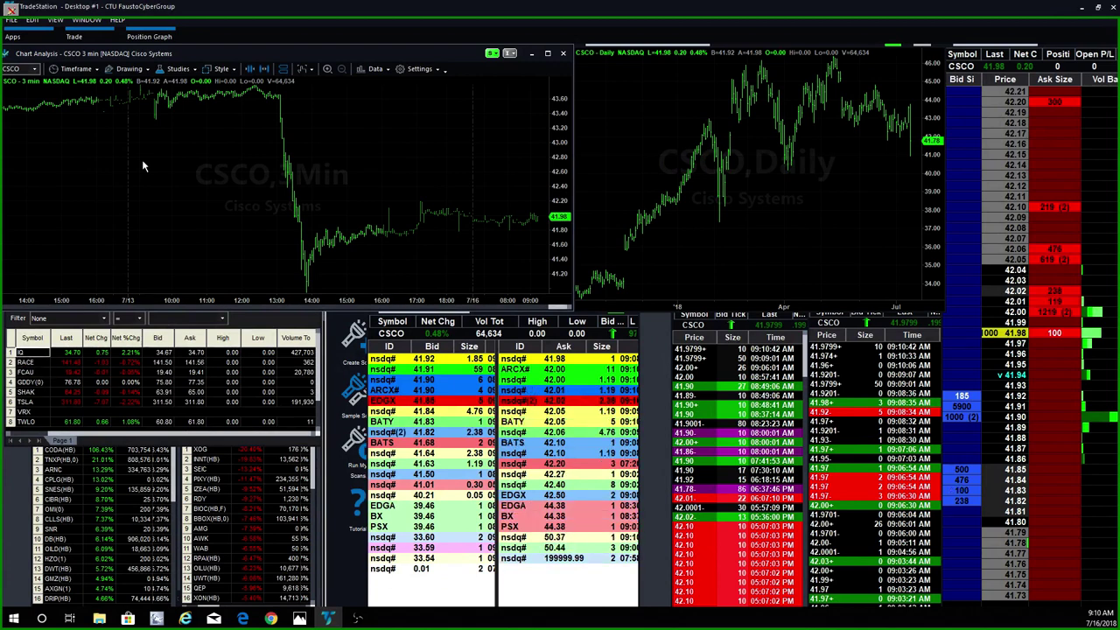
Bring up BJ's Wholesale Club in the linked charts with the symbol BJ.
type("JB")
key("Return")
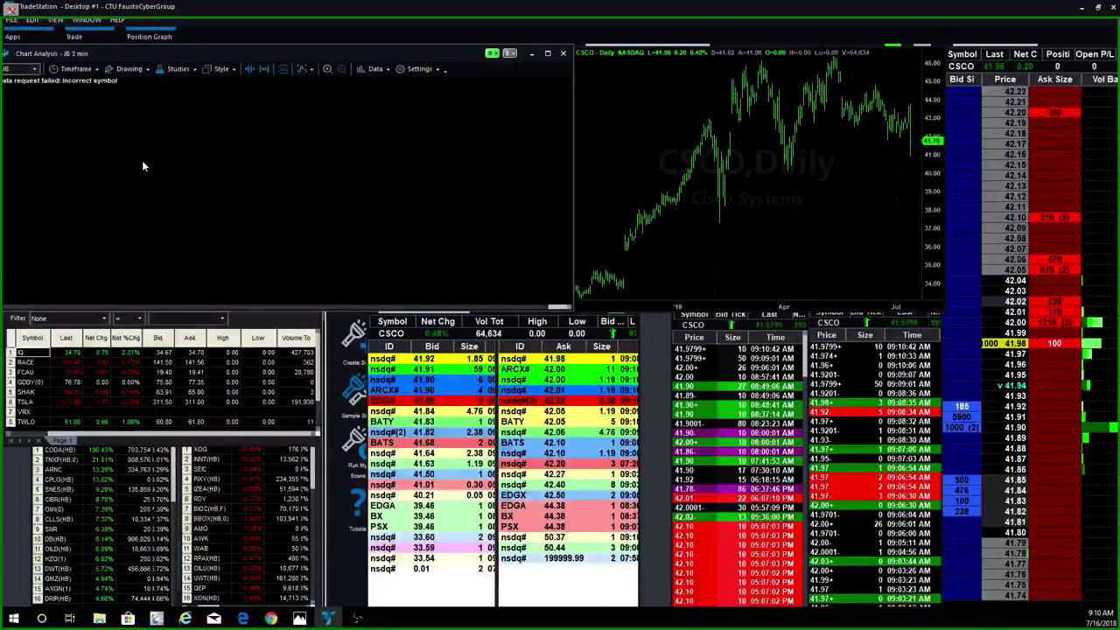
type("BJ")
key("Return")
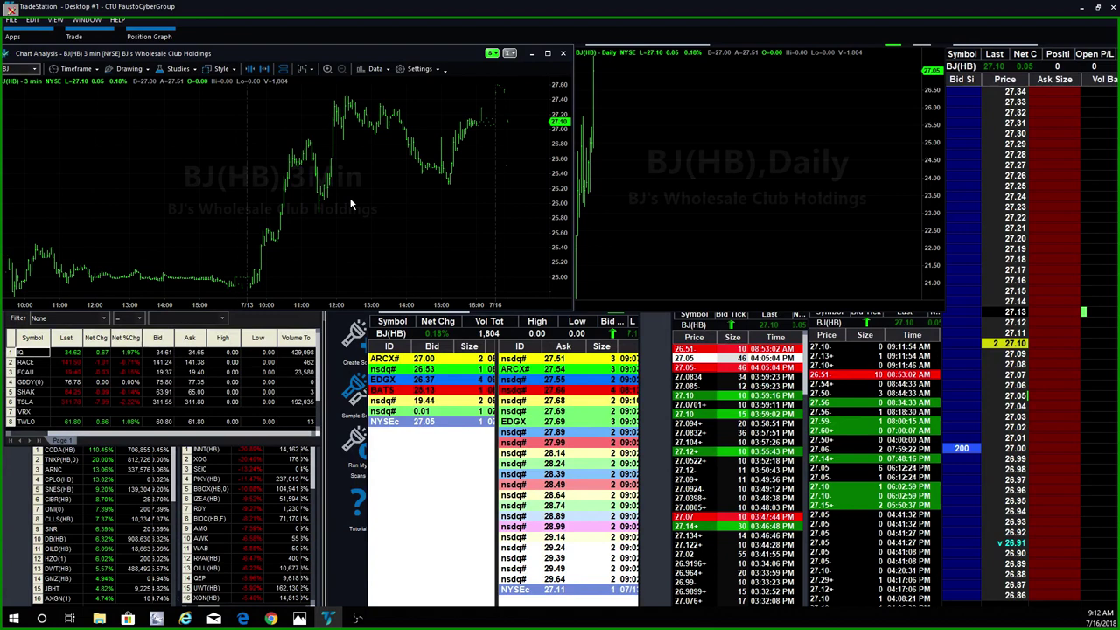
Load the SenesTech symbol SNES into the linked intraday and daily charts.
type("s")
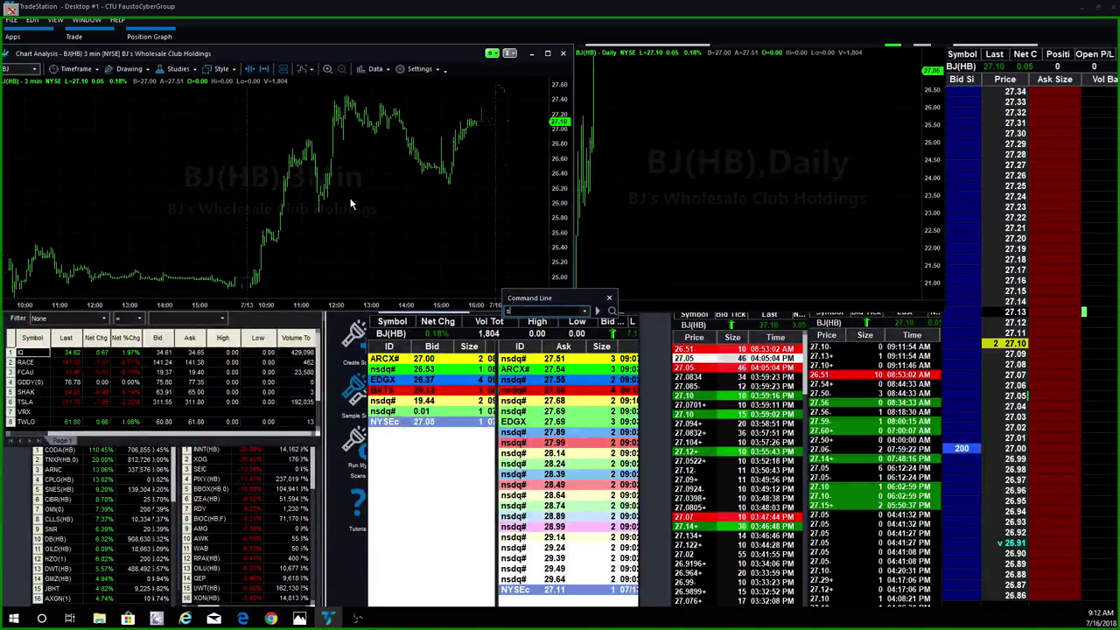
type("n")
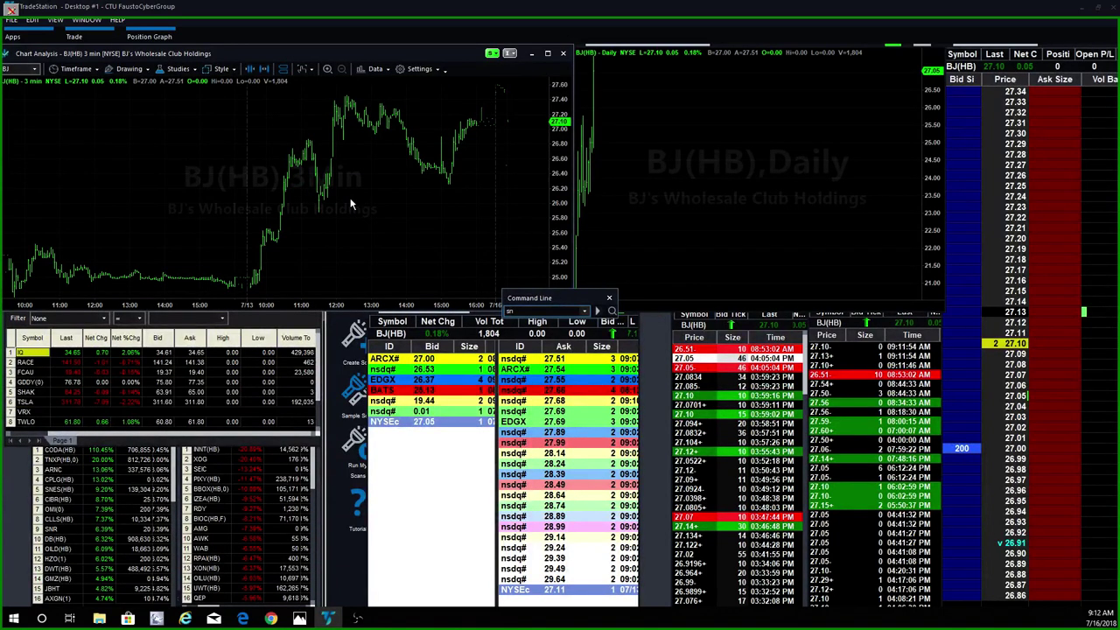
type("es")
key("Return")
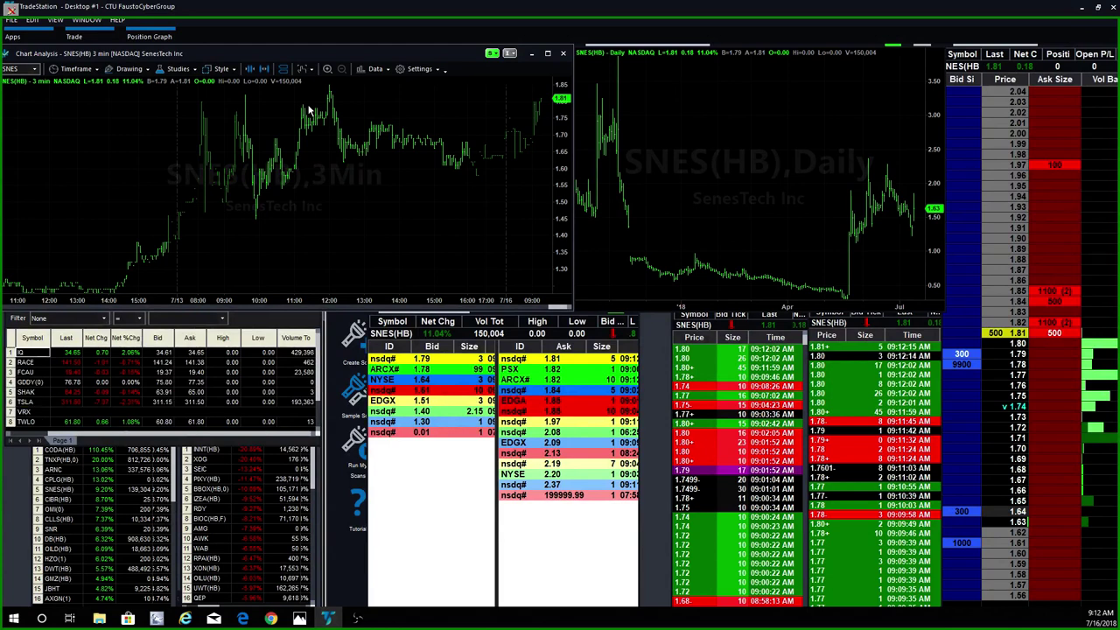
Review the pre-market gainers CODA and GENE by loading each symbol in turn into the linked charts.
type("CODA")
key("Return")
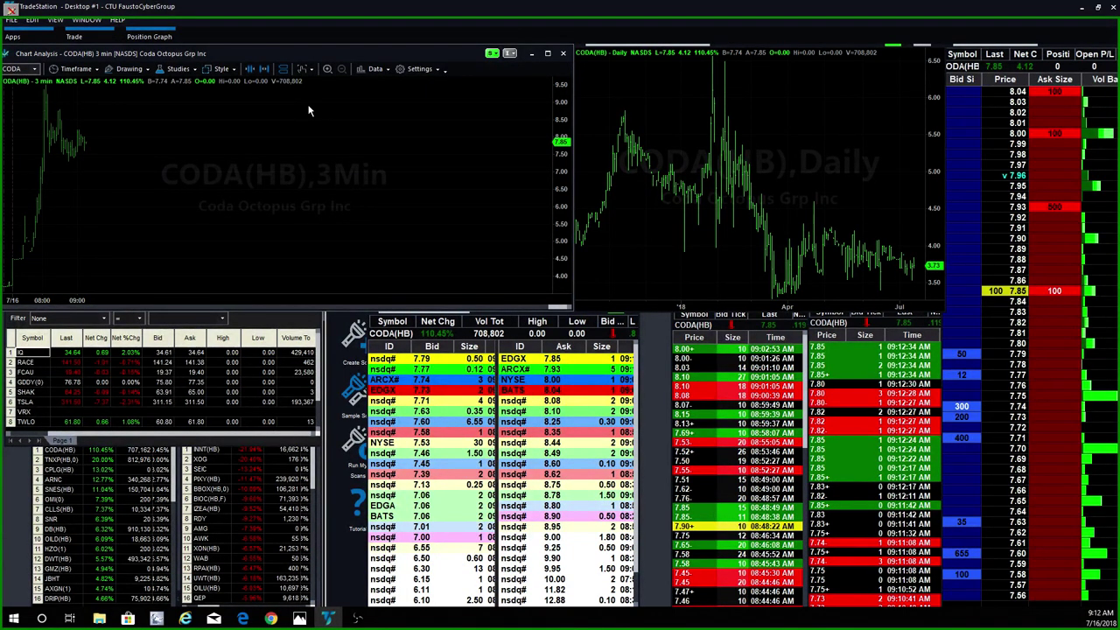
type("g")
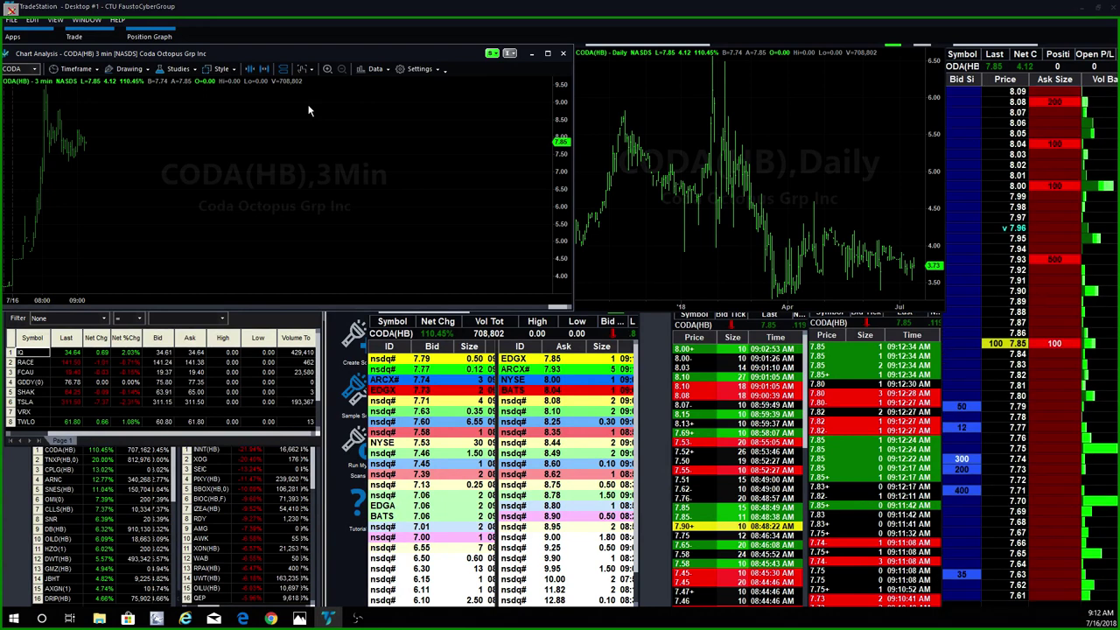
type("ene")
key("Return")
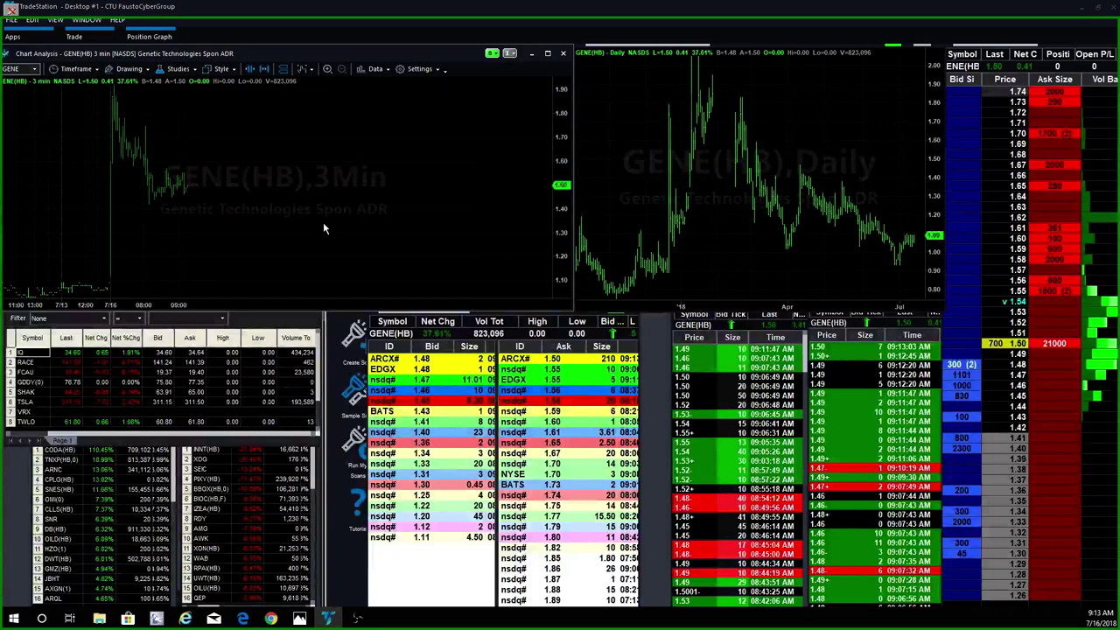
Load MDGS into the linked charts, followed by ARNC, to review both stocks.
type("mdgs")
key("Return")
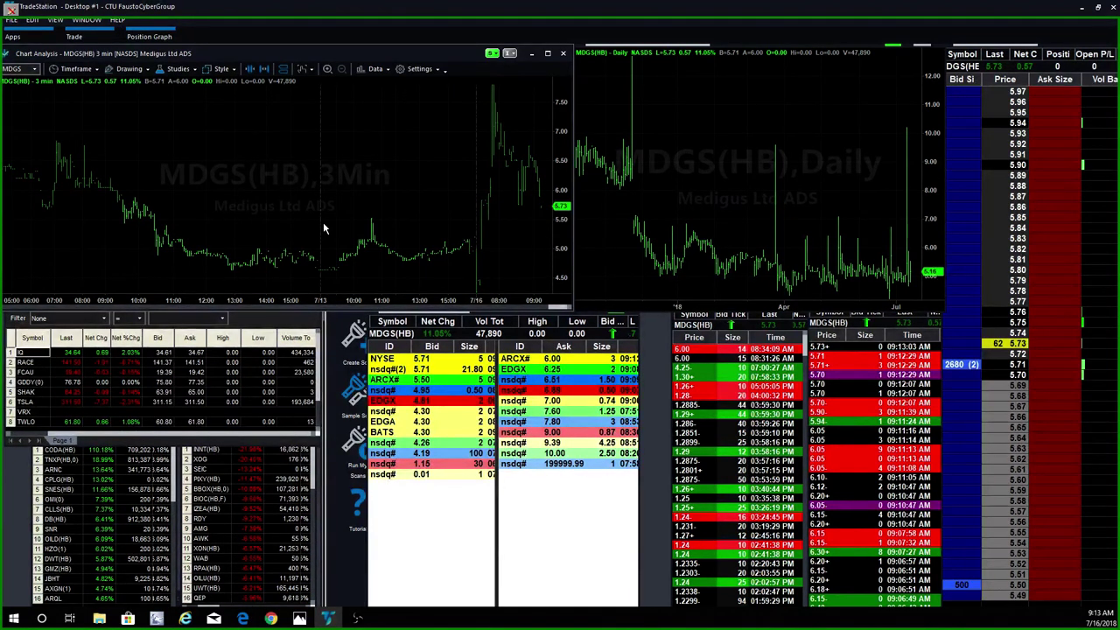
type("a")
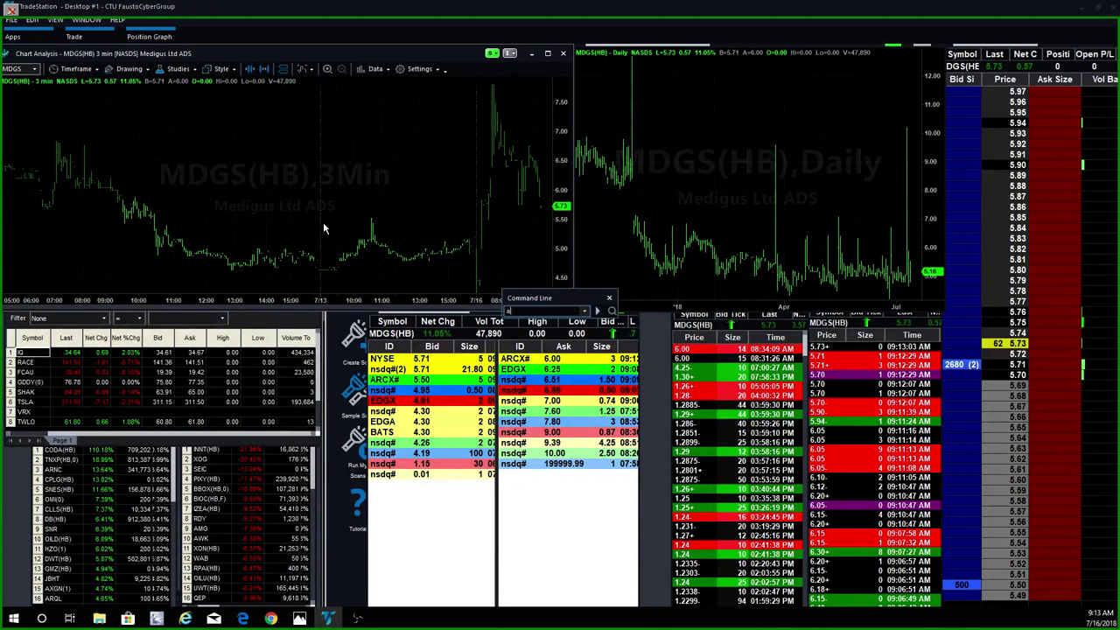
type("rnc")
key("Return")
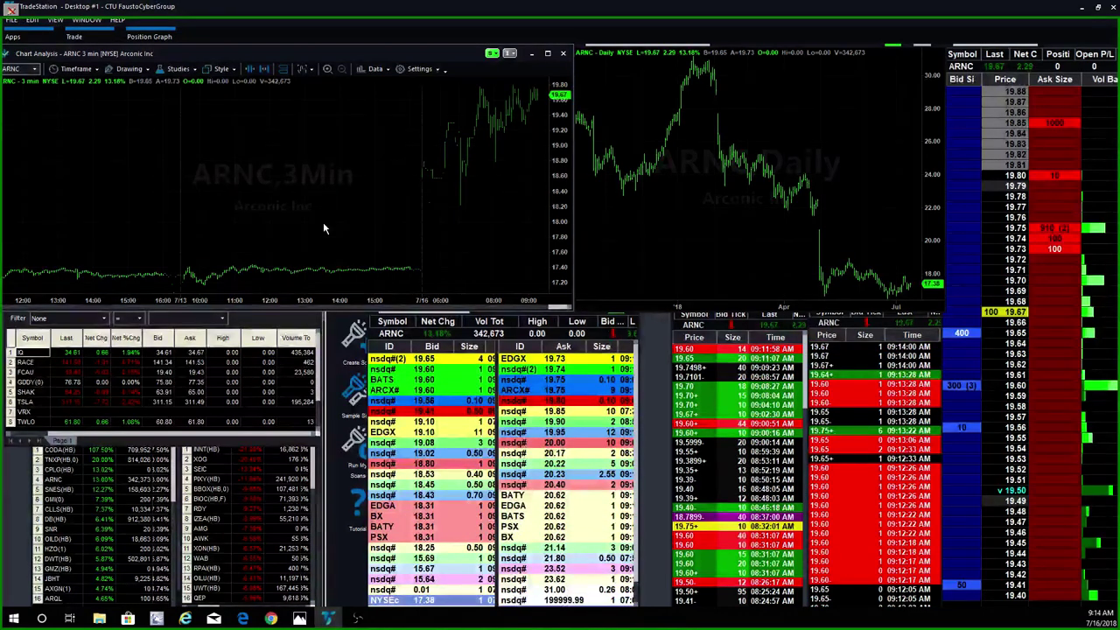
Return the linked charts to BJ, followed by the Ferrari symbol RACE.
type("BJ")
key("Return")
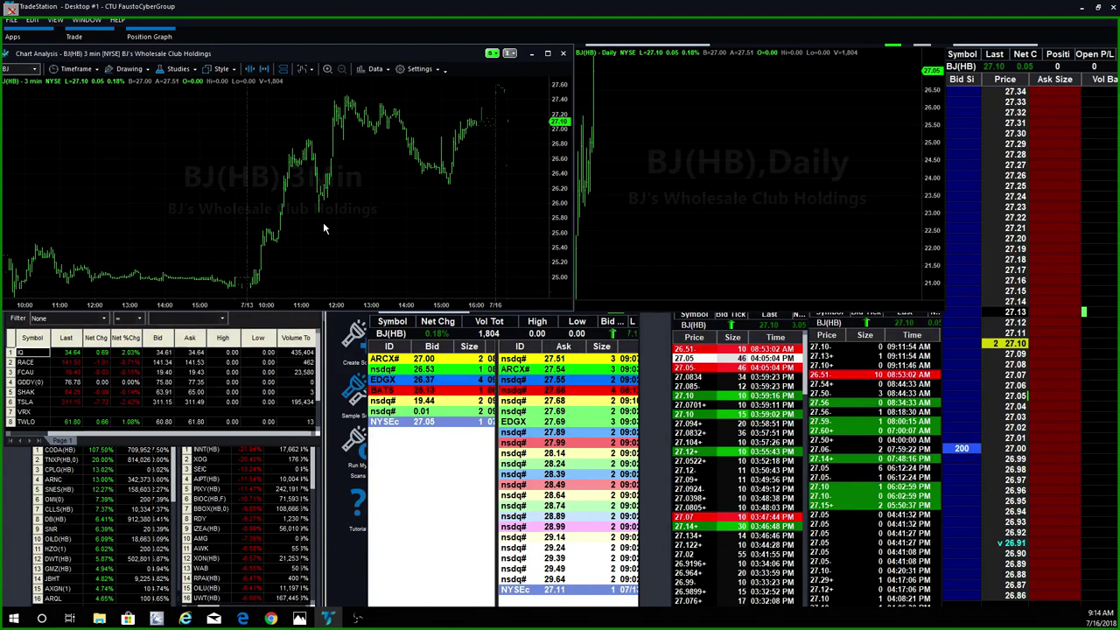
type("RACE")
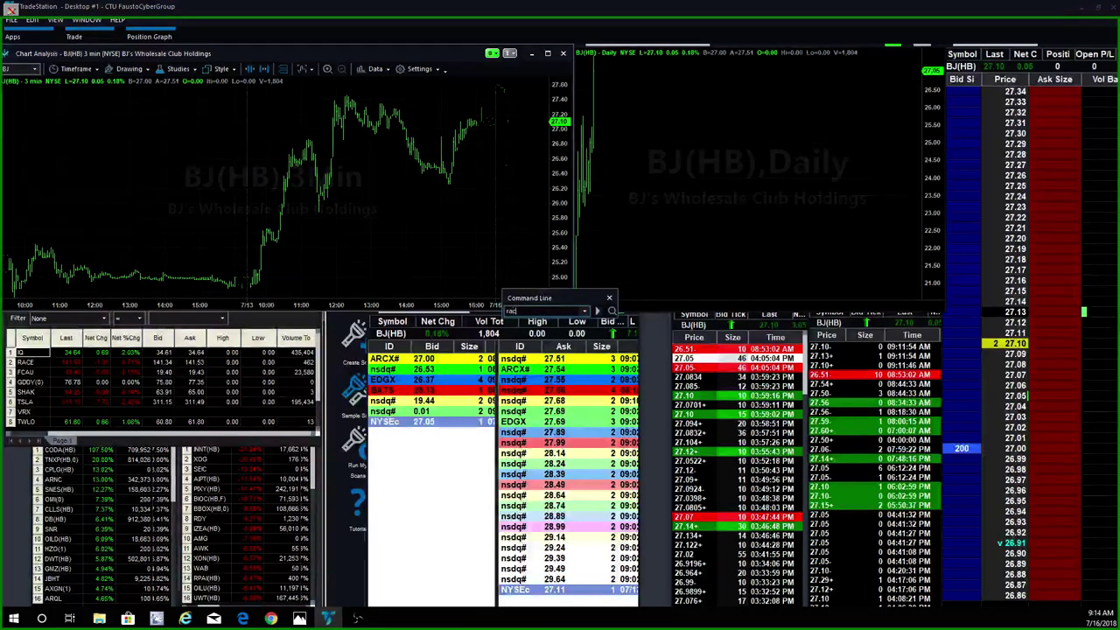
key("Return")
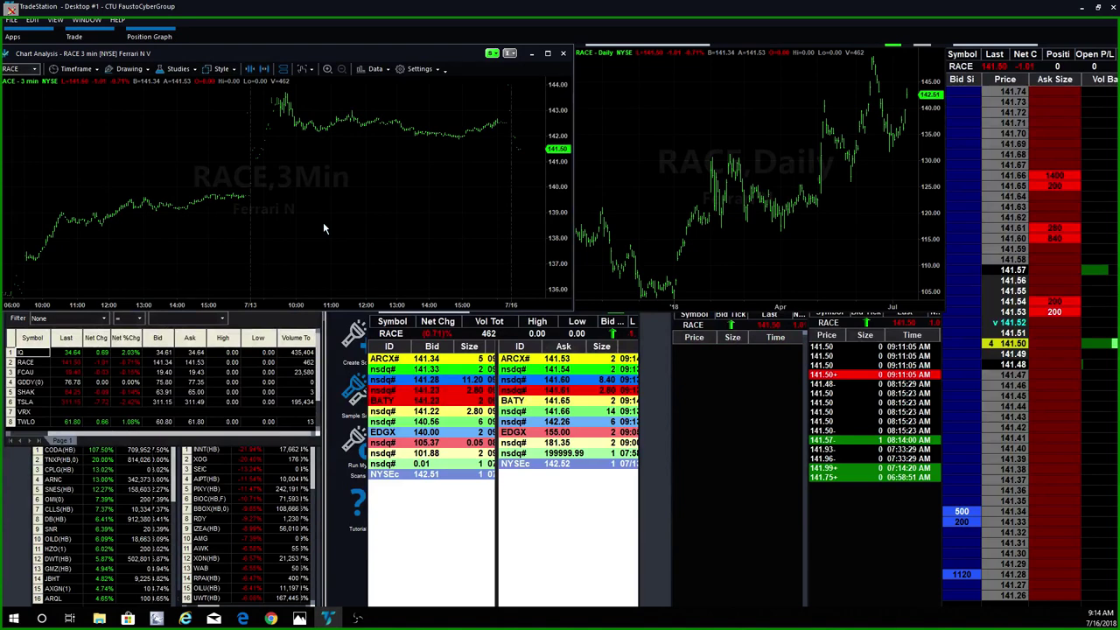
Load AMZN into the linked charts, followed by DWT, to review both symbols.
type("amzn")
key("Return")
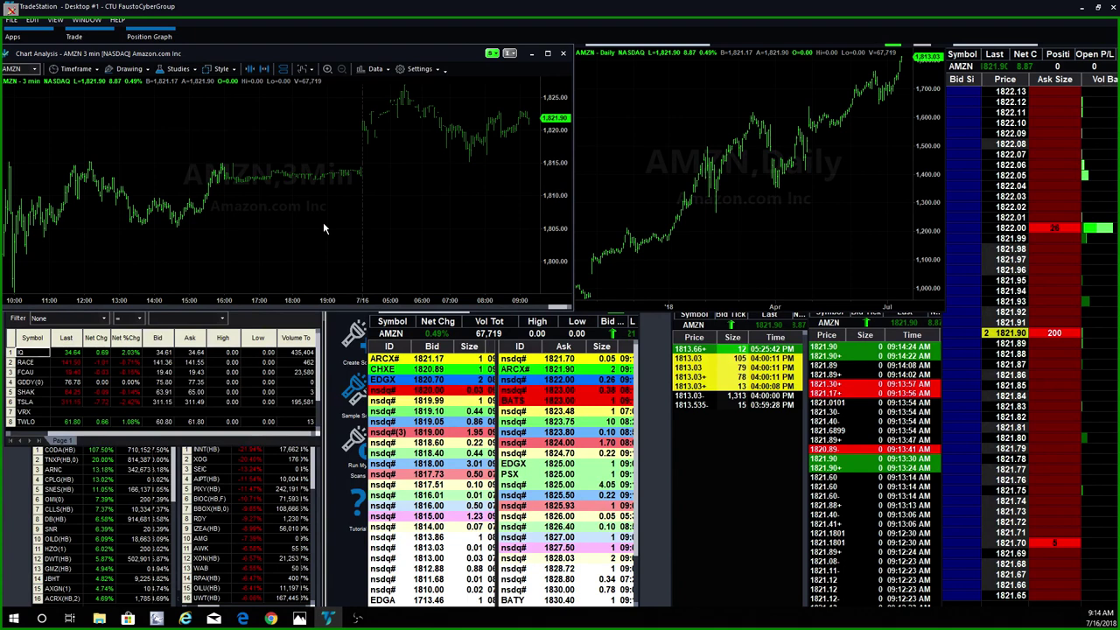
type("DWT")
key("Return")
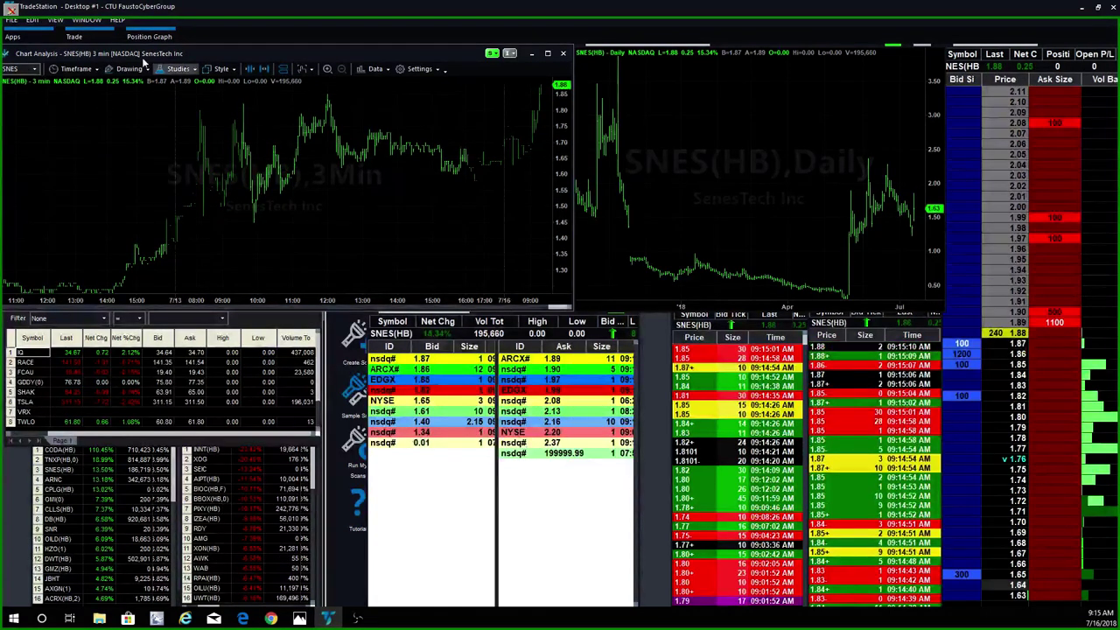
Set the SNES intraday chart's timeframe to 1 minute.
left_click(75, 69)
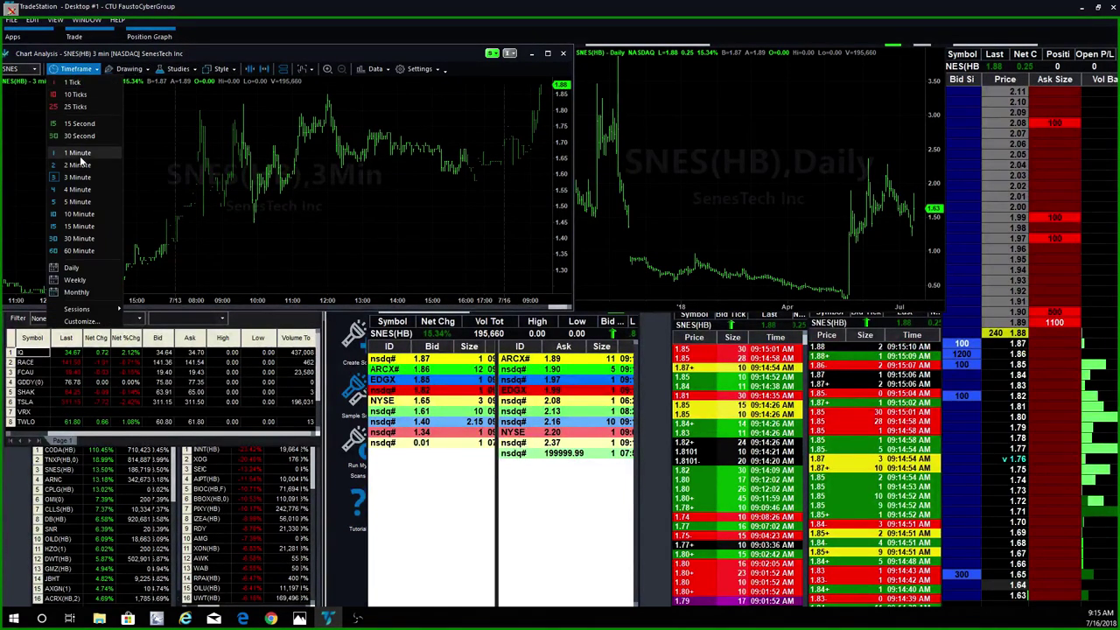
left_click(78, 154)
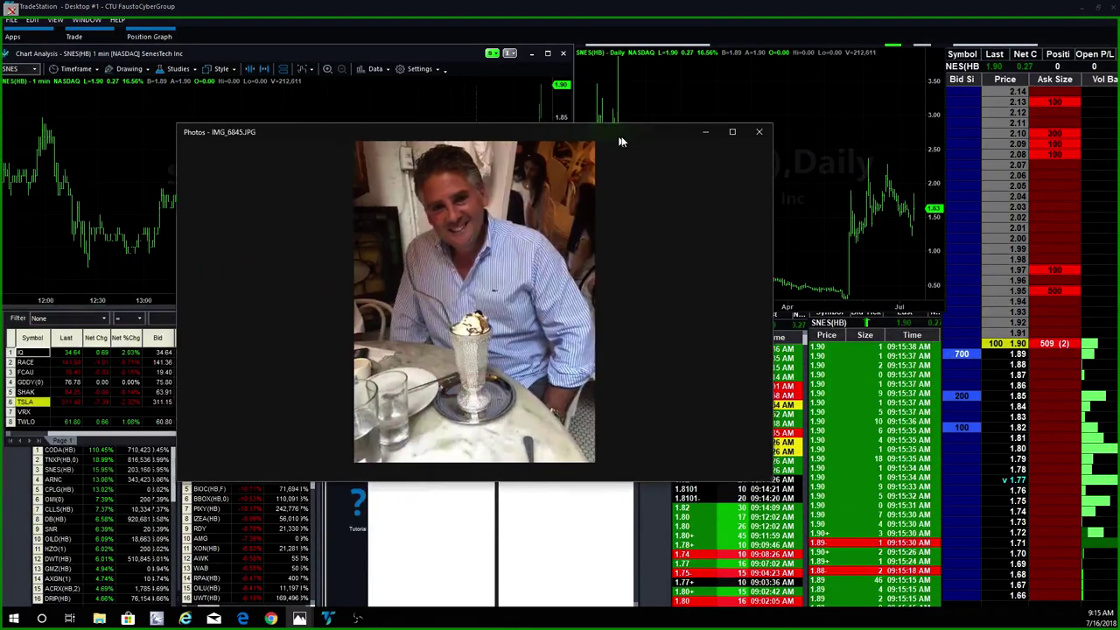
View the pictures IMG_6842.JPG and IMG_6845.JPG in the Photos app.
left_click(790, 140)
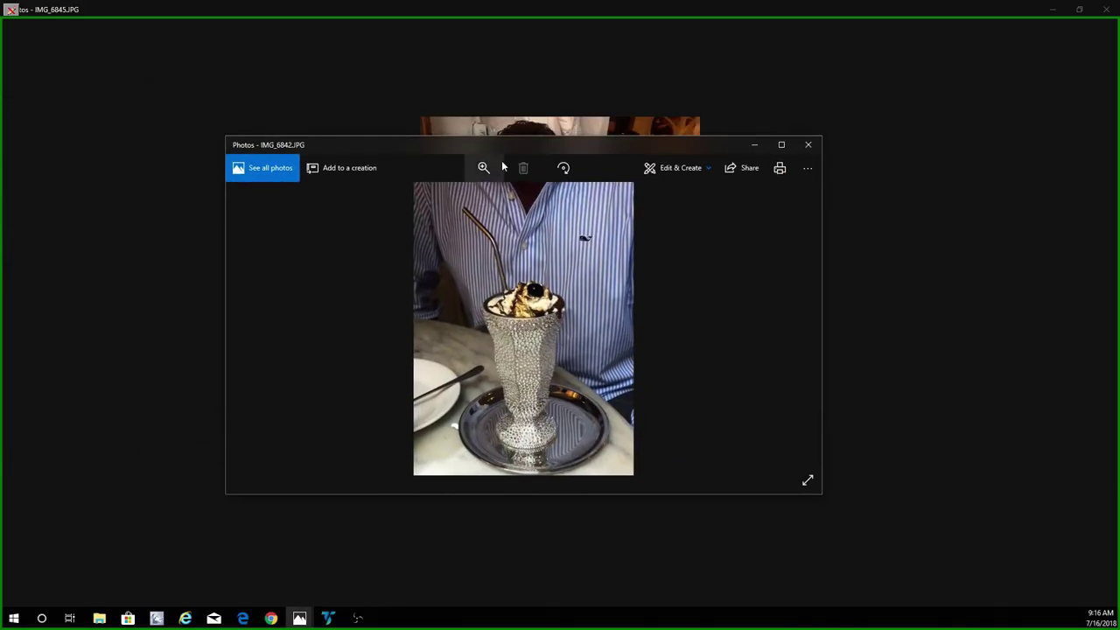
key("Left")
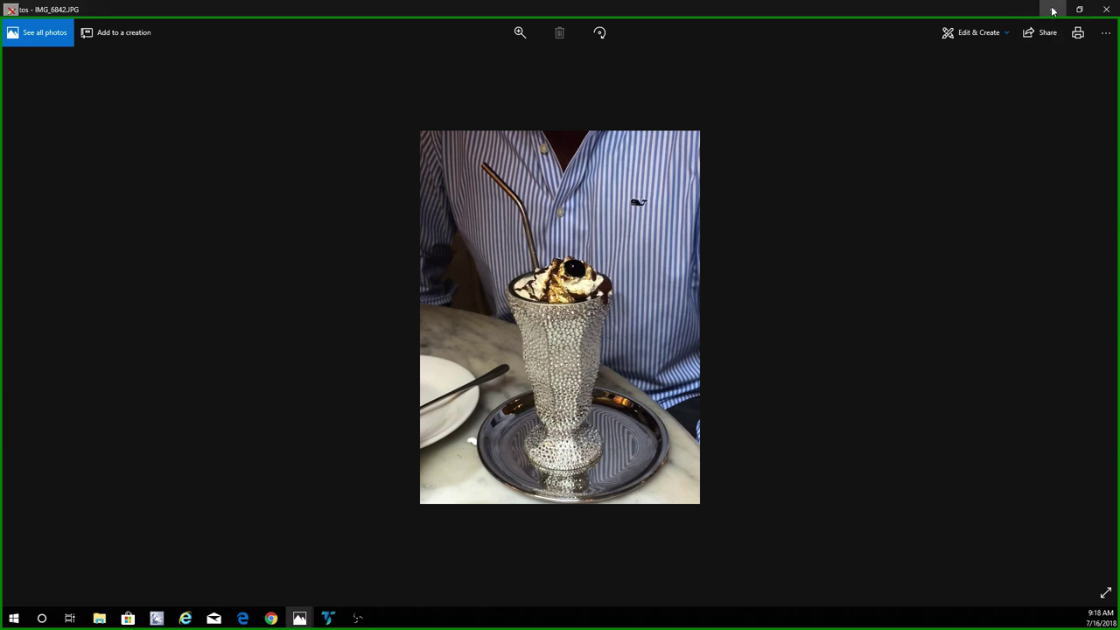
key("Right")
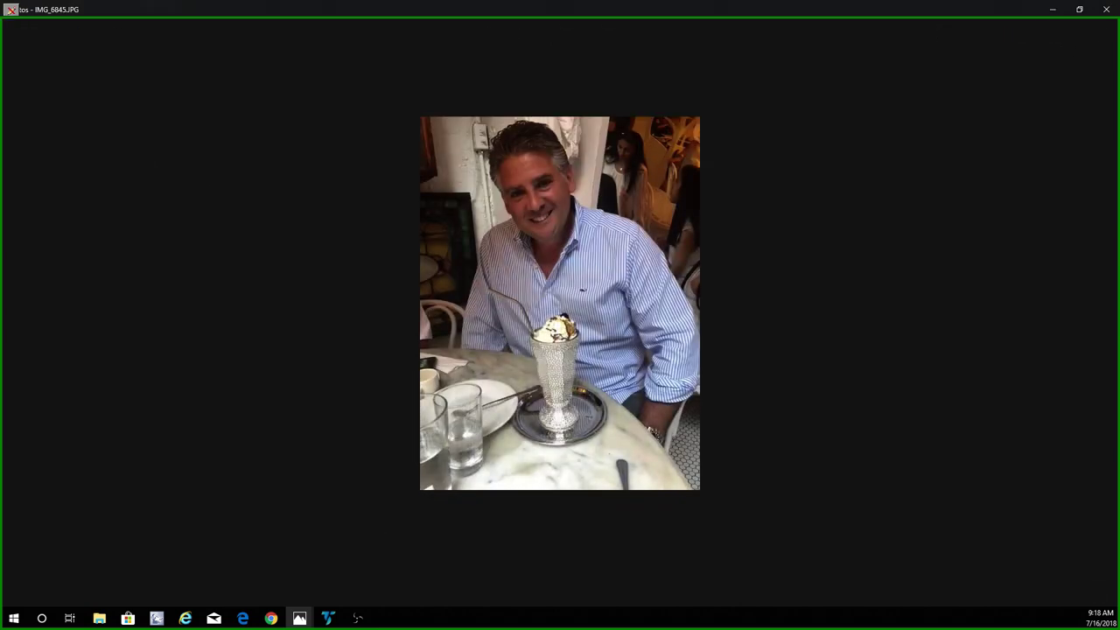